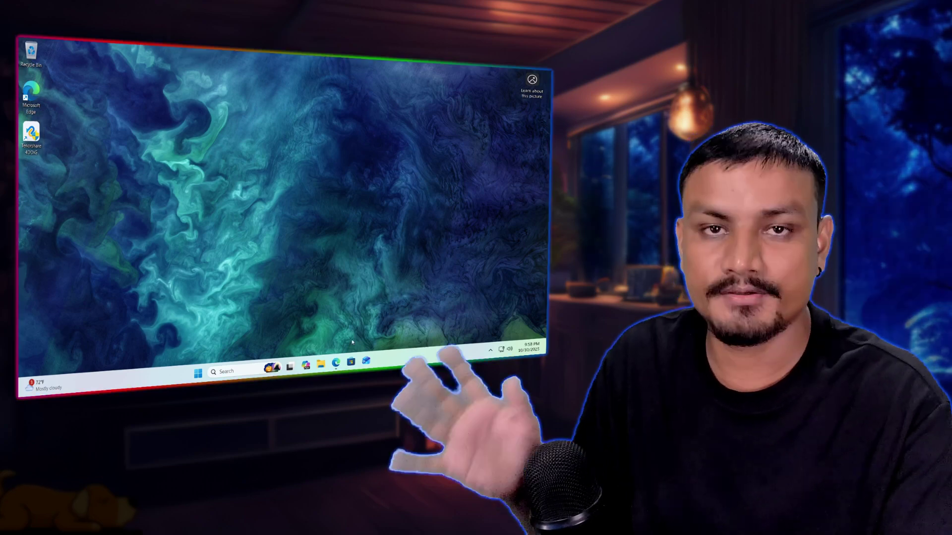
Step: Open the 4DDiG web page, then browse the files on USB drive (D:) in File Explorer
{"action": "left_click", "coordinate": [335, 363]}
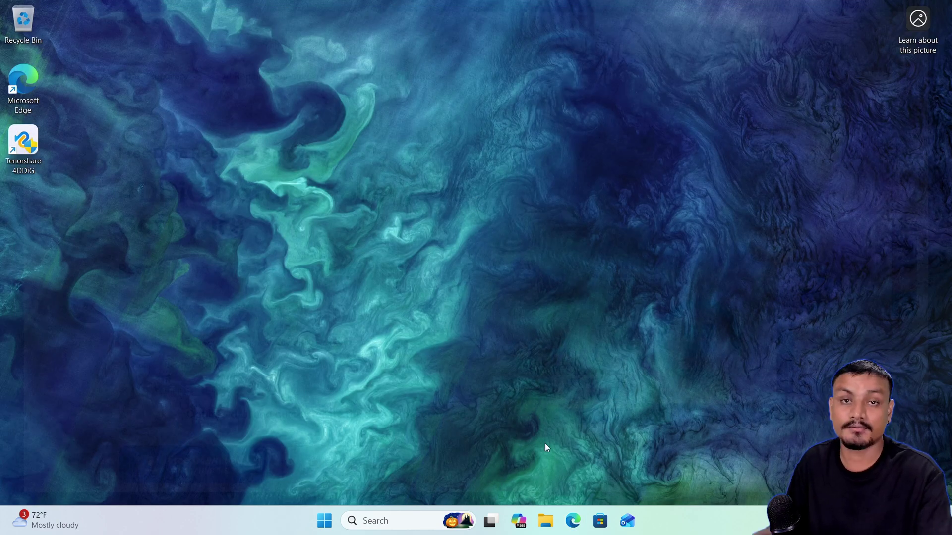
{"action": "left_click", "coordinate": [546, 522]}
{"action": "scroll", "coordinate": [149, 328], "scroll_direction": "down", "scroll_amount": 3}
{"action": "left_click", "coordinate": [163, 315]}
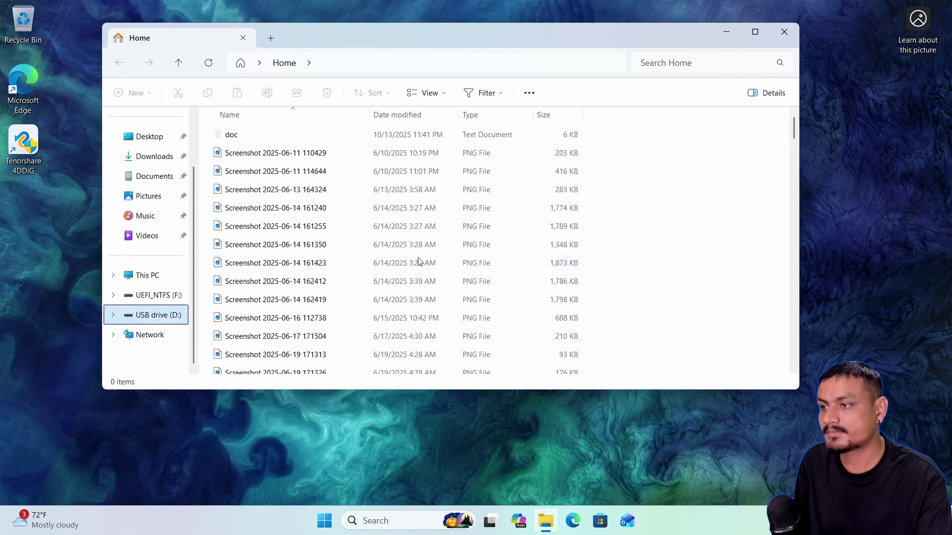
{"action": "scroll", "coordinate": [427, 263], "scroll_direction": "down", "scroll_amount": 10}
{"action": "scroll", "coordinate": [429, 297], "scroll_direction": "up", "scroll_amount": 6}
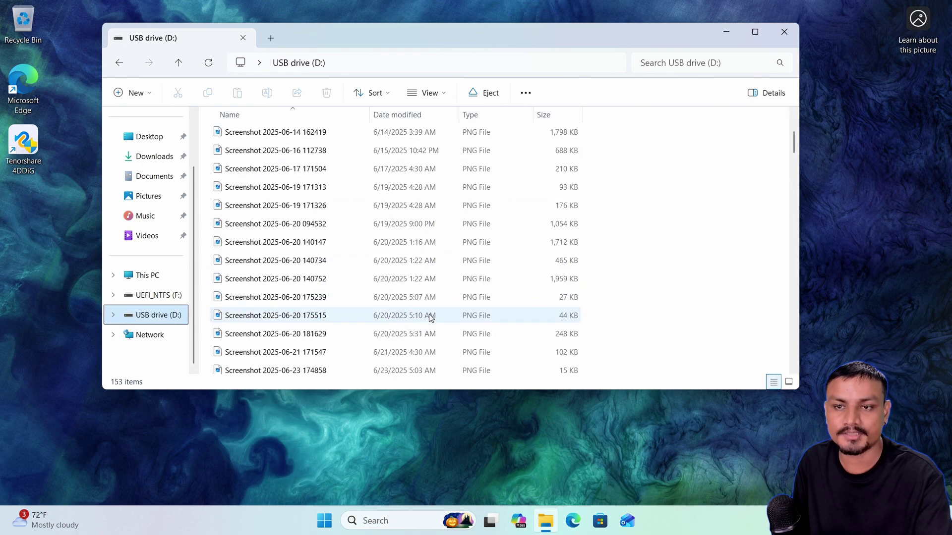
{"action": "scroll", "coordinate": [429, 317], "scroll_direction": "up", "scroll_amount": 3}
{"action": "left_click", "coordinate": [429, 226]}
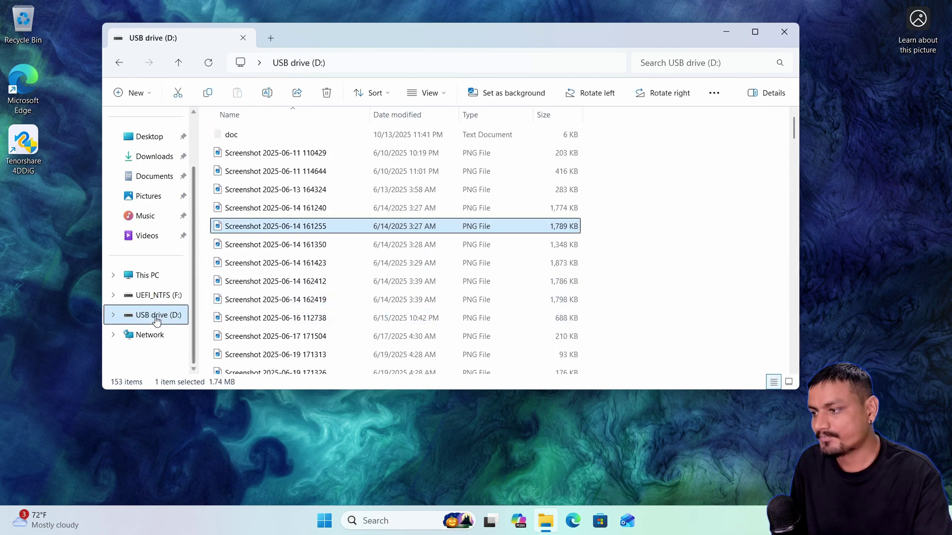
{"action": "left_click", "coordinate": [147, 275]}
Step: Format USB drive (D:) and dismiss the format-complete message
{"action": "right_click", "coordinate": [450, 135]}
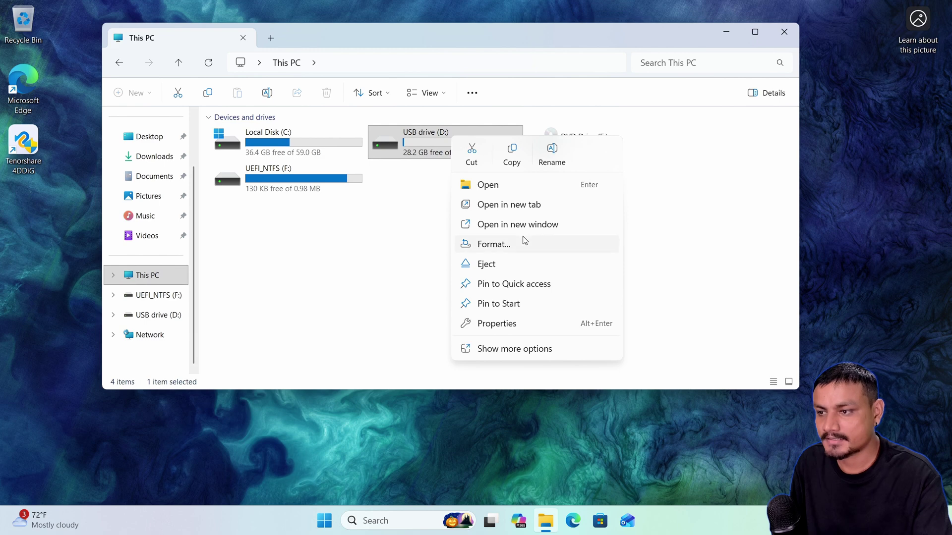
{"action": "left_click", "coordinate": [510, 248]}
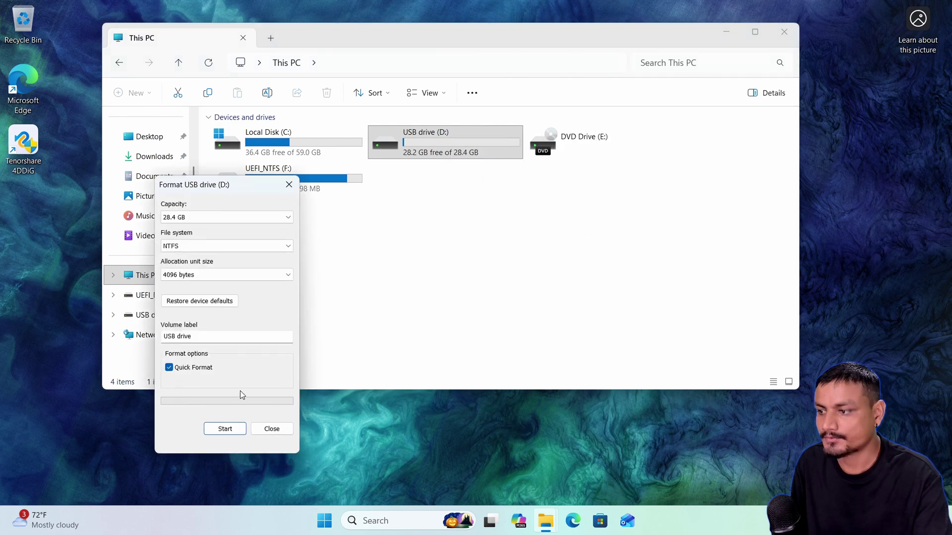
{"action": "left_click", "coordinate": [225, 428]}
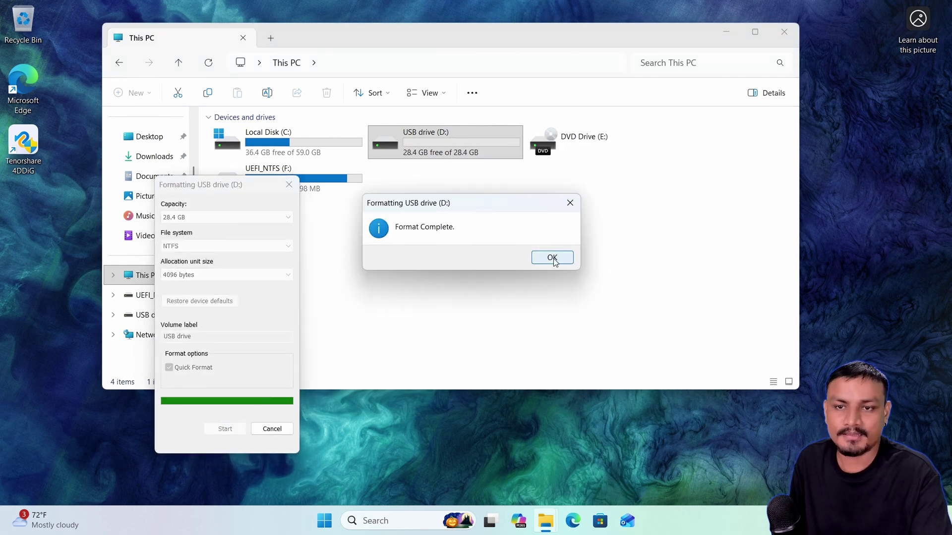
{"action": "left_click", "coordinate": [553, 258]}
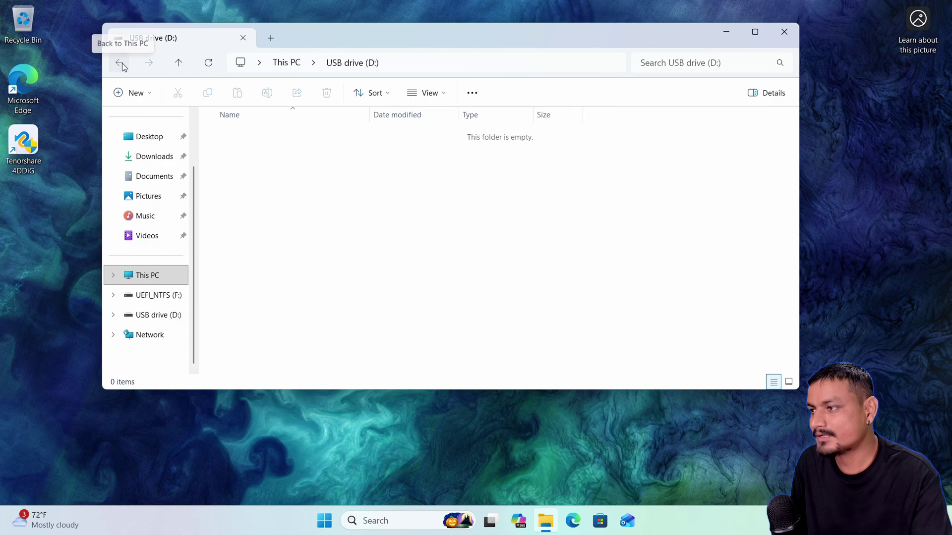
{"action": "left_click", "coordinate": [119, 62]}
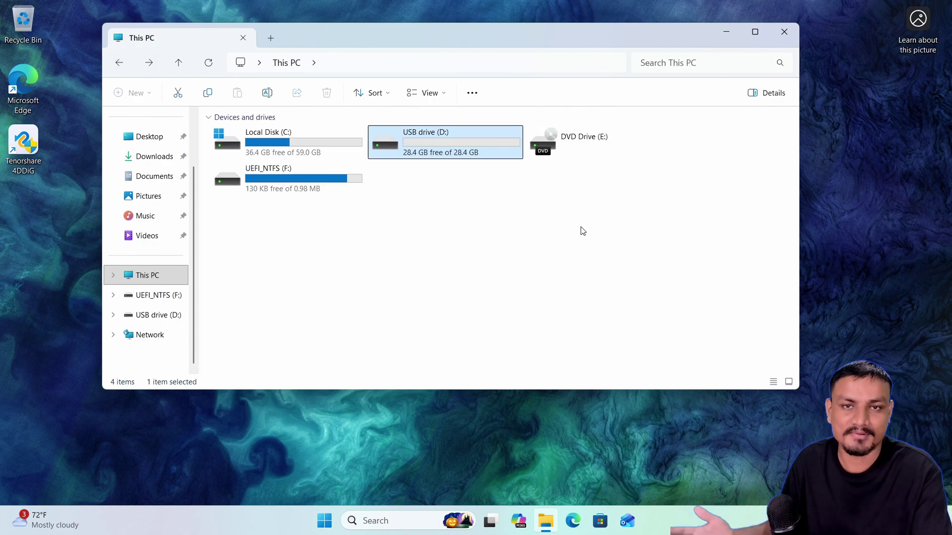
Step: Close File Explorer and check that the Recycle Bin holds nothing from the drive
{"action": "left_click", "coordinate": [782, 29]}
{"action": "double_click", "coordinate": [23, 22]}
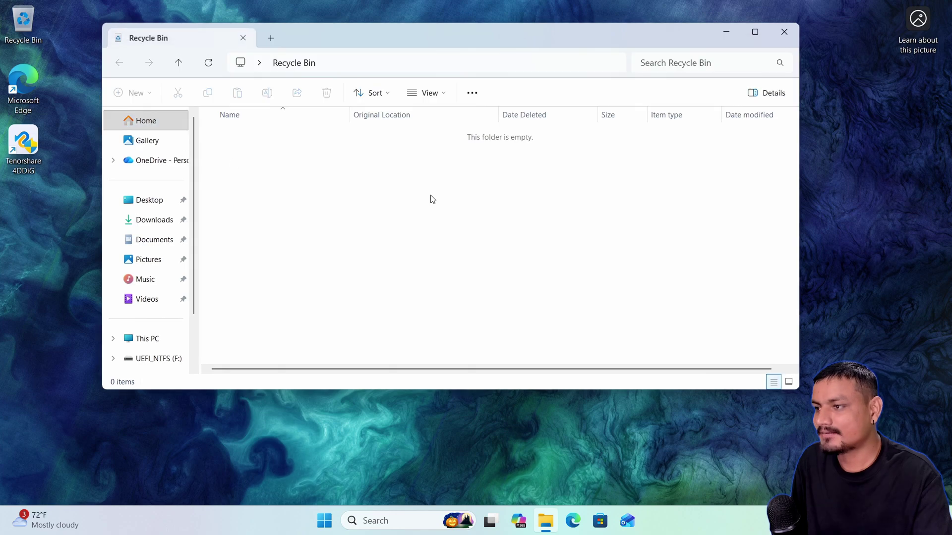
{"action": "left_click", "coordinate": [784, 32]}
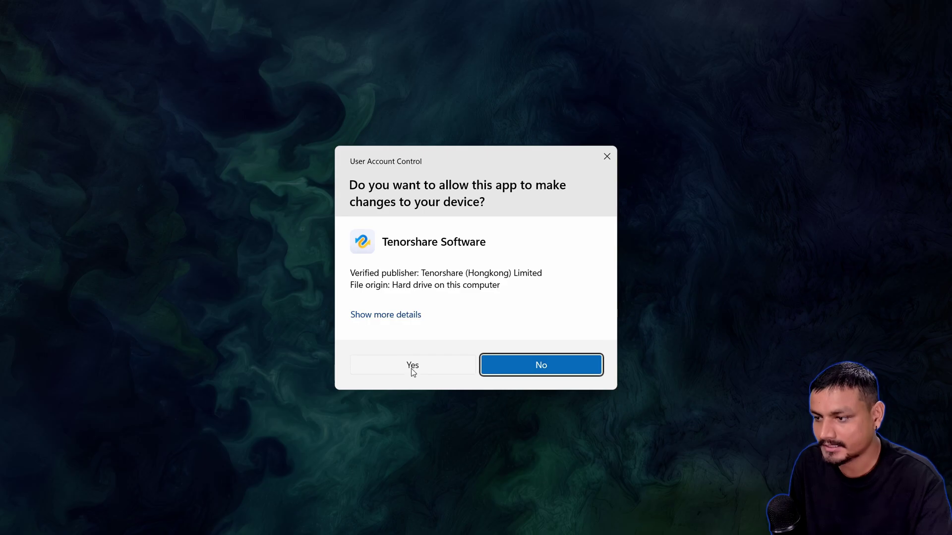
Step: Allow 4DDiG to launch and browse its SD Card, Camera, Cloud, Crashed PC and File Repair pages, returning to Hard Drive
{"action": "left_click", "coordinate": [411, 367]}
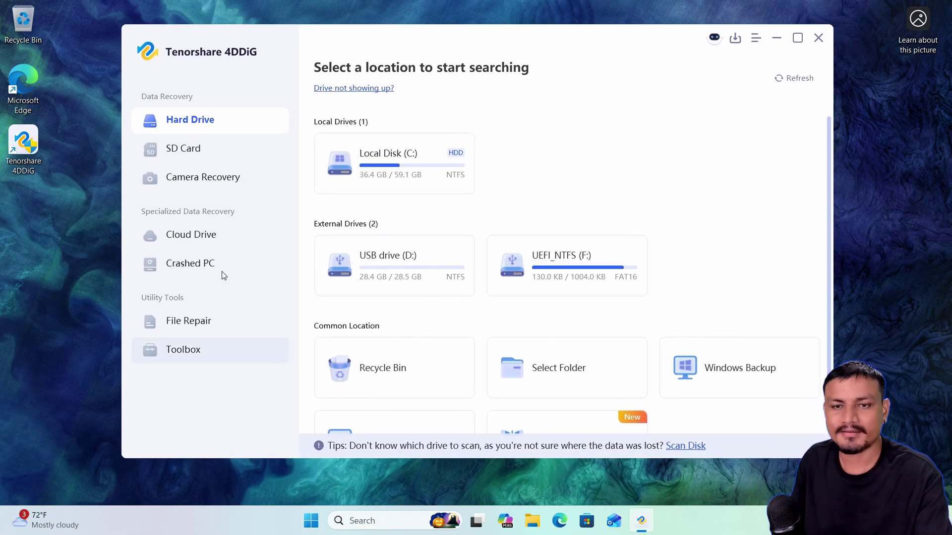
{"action": "left_click", "coordinate": [177, 157]}
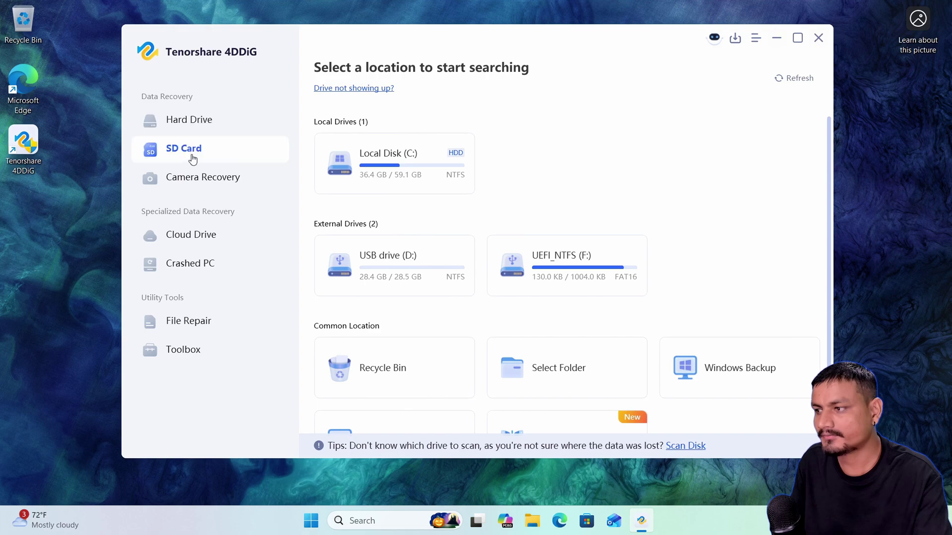
{"action": "left_click", "coordinate": [204, 186]}
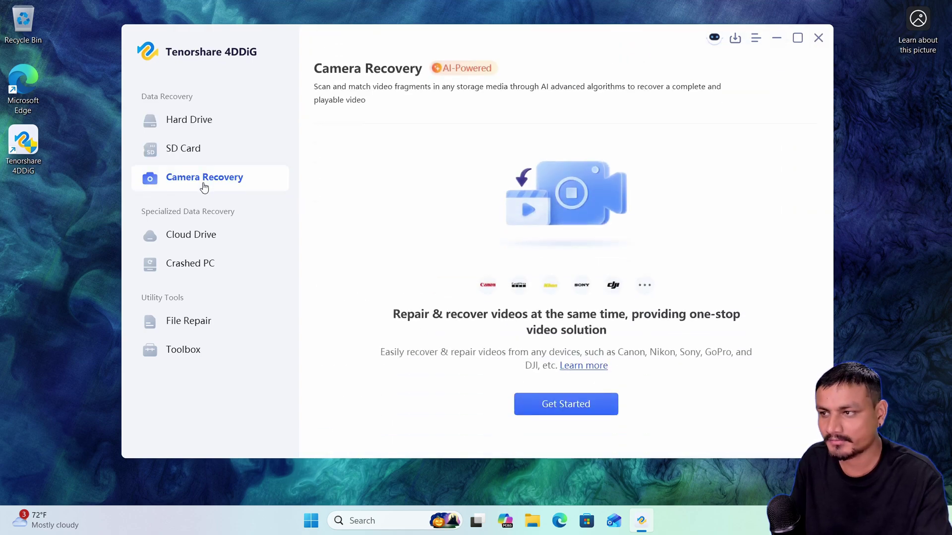
{"action": "left_click", "coordinate": [206, 238]}
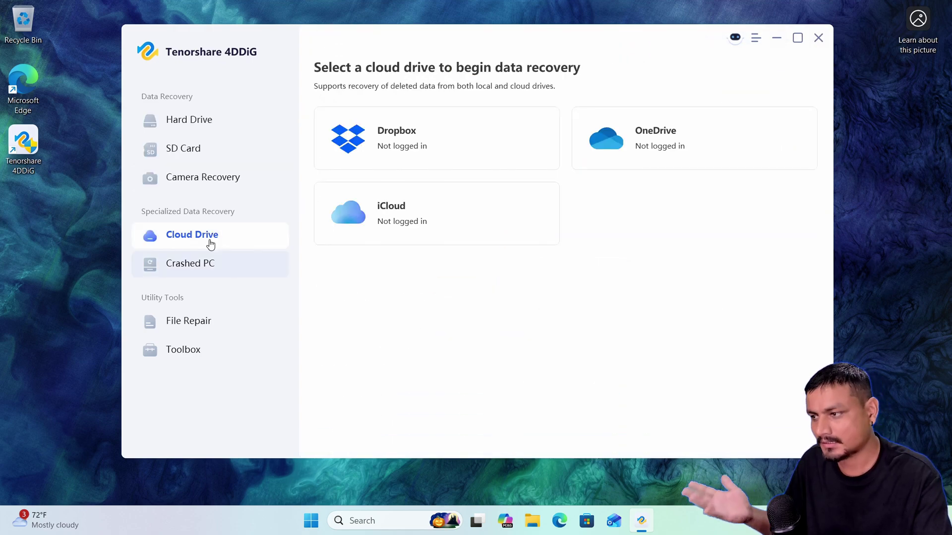
{"action": "left_click", "coordinate": [206, 270]}
{"action": "left_click", "coordinate": [195, 323]}
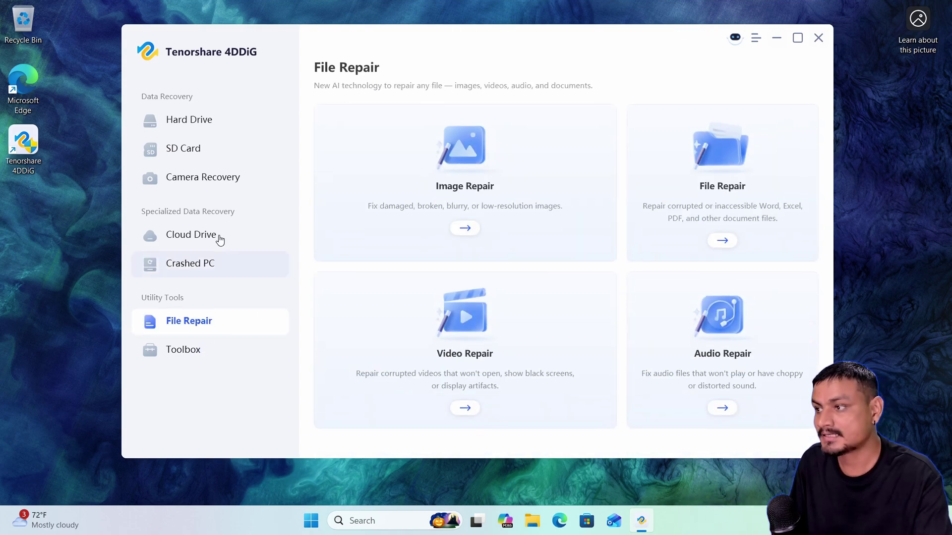
{"action": "left_click", "coordinate": [204, 121]}
Step: Check the contents of UEFI_NTFS (F:) in File Explorer
{"action": "left_click_drag", "start_coordinate": [595, 37], "coordinate": [581, 34]}
{"action": "left_click", "coordinate": [532, 521]}
{"action": "scroll", "coordinate": [149, 248], "scroll_direction": "down", "scroll_amount": 2}
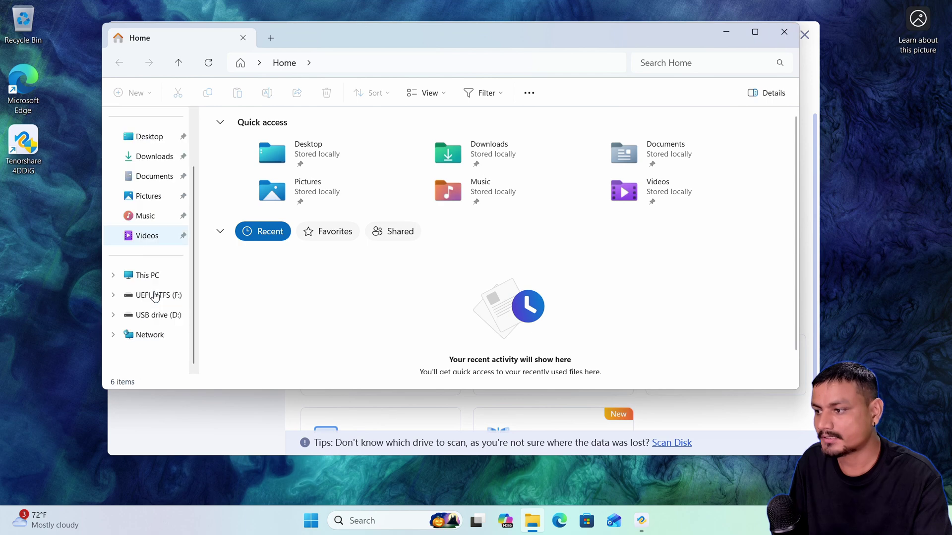
{"action": "left_click", "coordinate": [157, 295]}
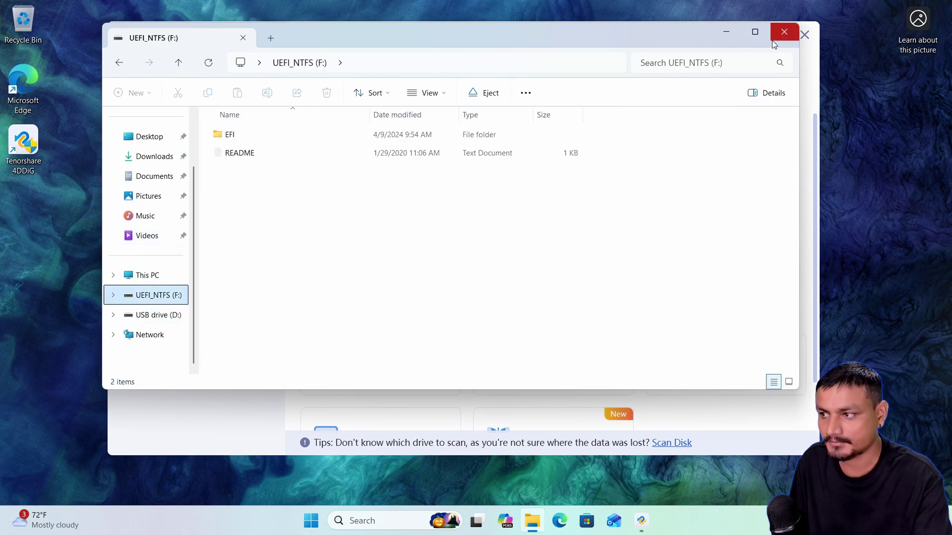
{"action": "left_click", "coordinate": [785, 32]}
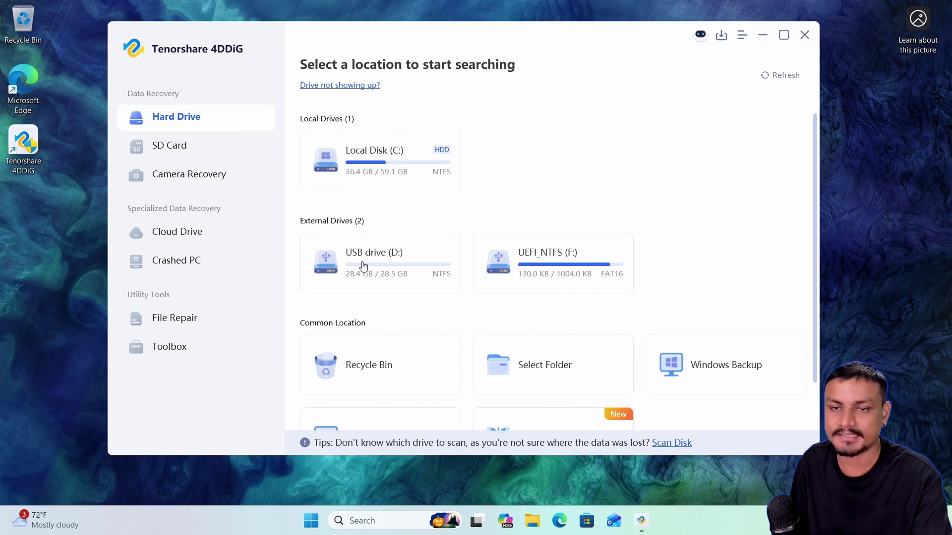
Step: Pick USB drive (D:) and limit the scan to Photo, Video and Document file types
{"action": "left_click", "coordinate": [379, 258]}
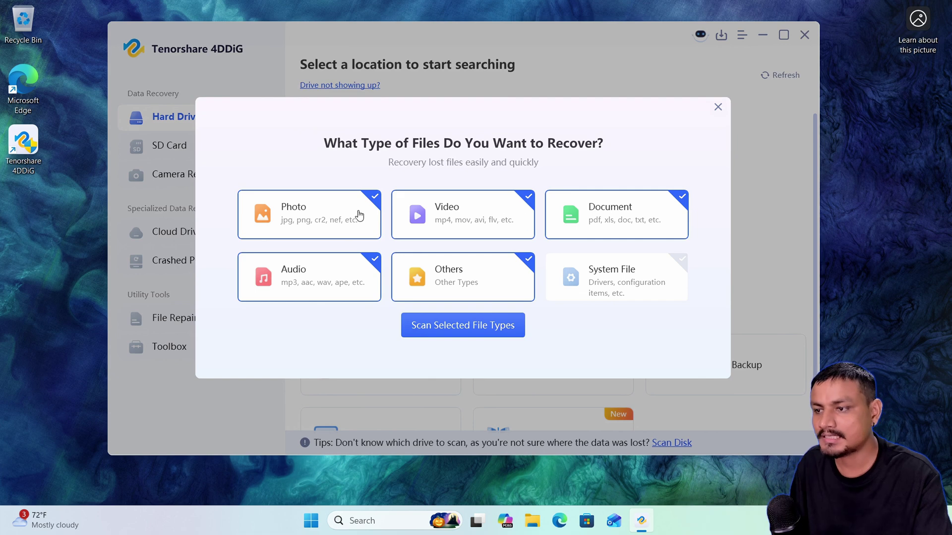
{"action": "left_click", "coordinate": [389, 219]}
{"action": "left_click", "coordinate": [347, 294]}
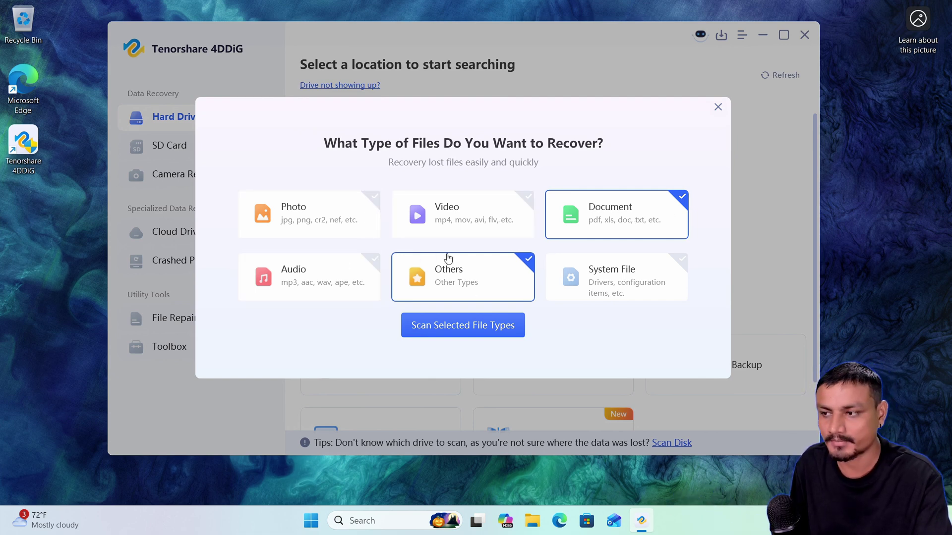
{"action": "left_click", "coordinate": [447, 258]}
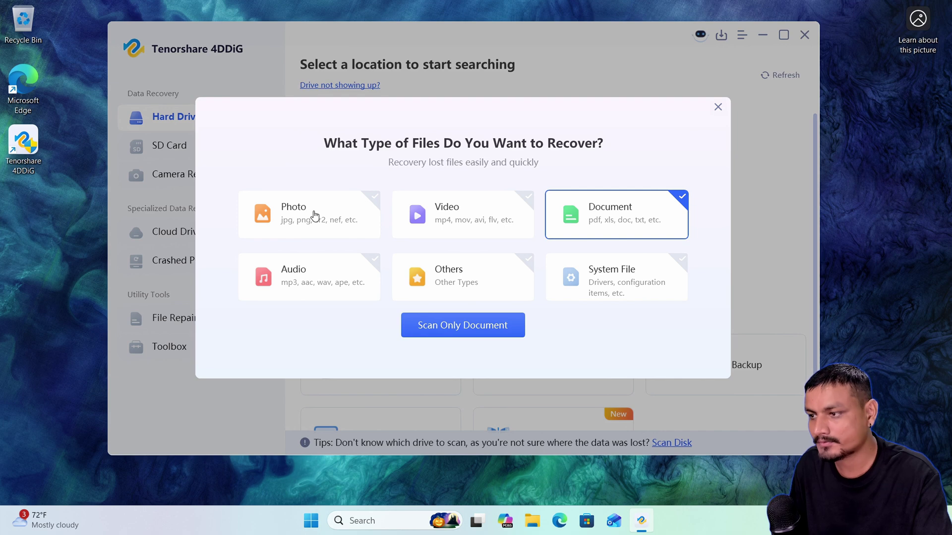
{"action": "left_click", "coordinate": [315, 215]}
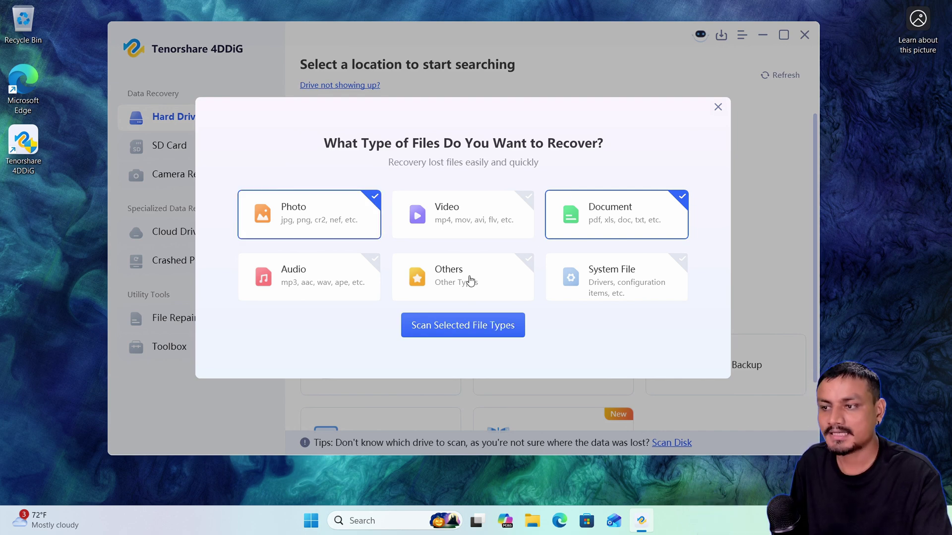
{"action": "left_click", "coordinate": [514, 238]}
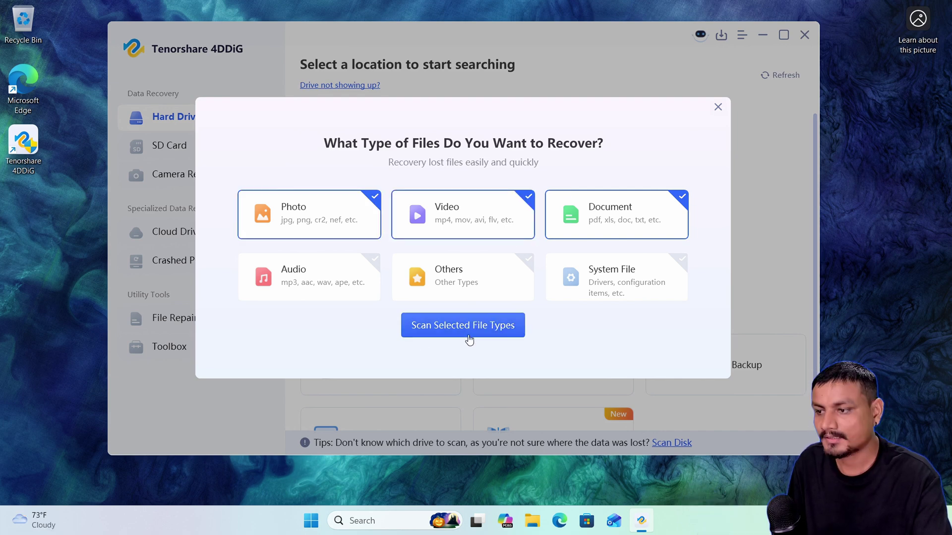
Step: Scan USB drive (D:), dismiss the guide tip and completion notice, and preview PNG_101814272.png
{"action": "left_click", "coordinate": [438, 329]}
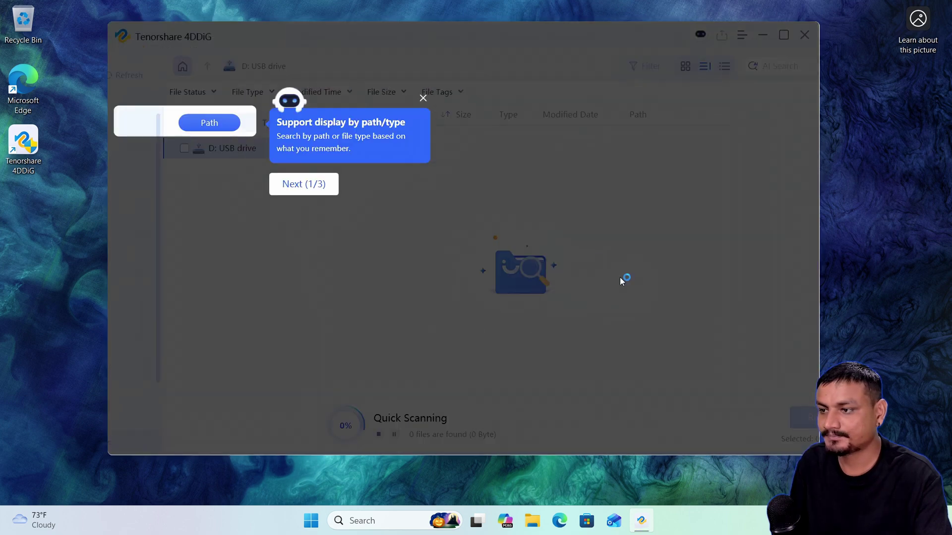
{"action": "left_click", "coordinate": [423, 98]}
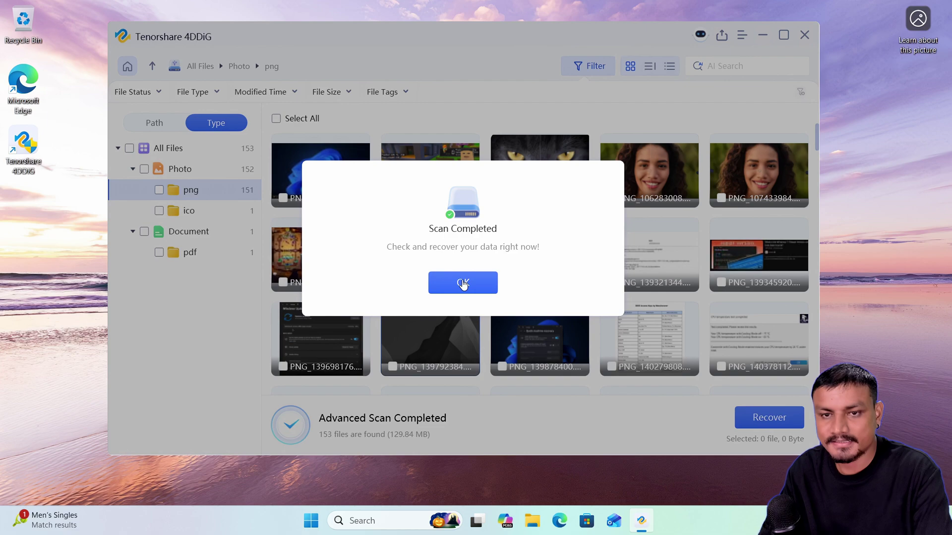
{"action": "left_click", "coordinate": [463, 283]}
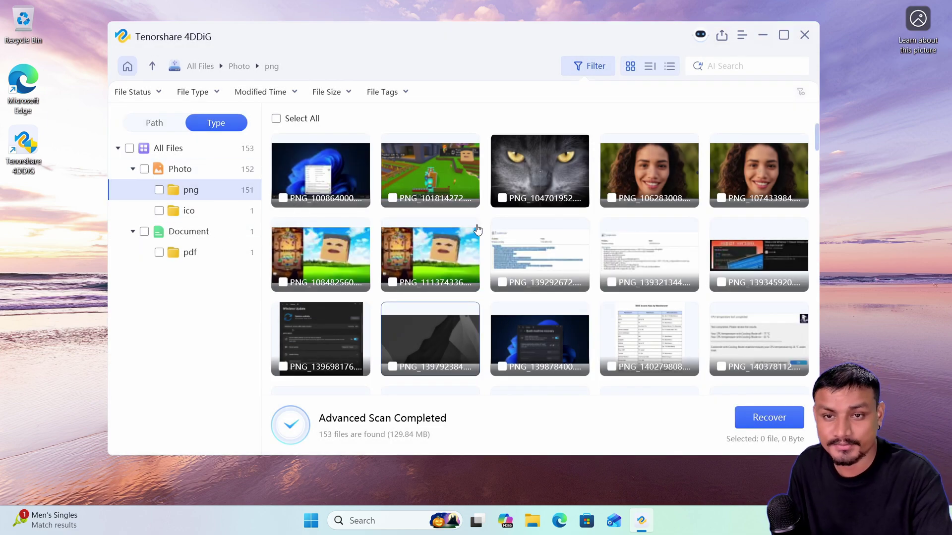
{"action": "double_click", "coordinate": [474, 201]}
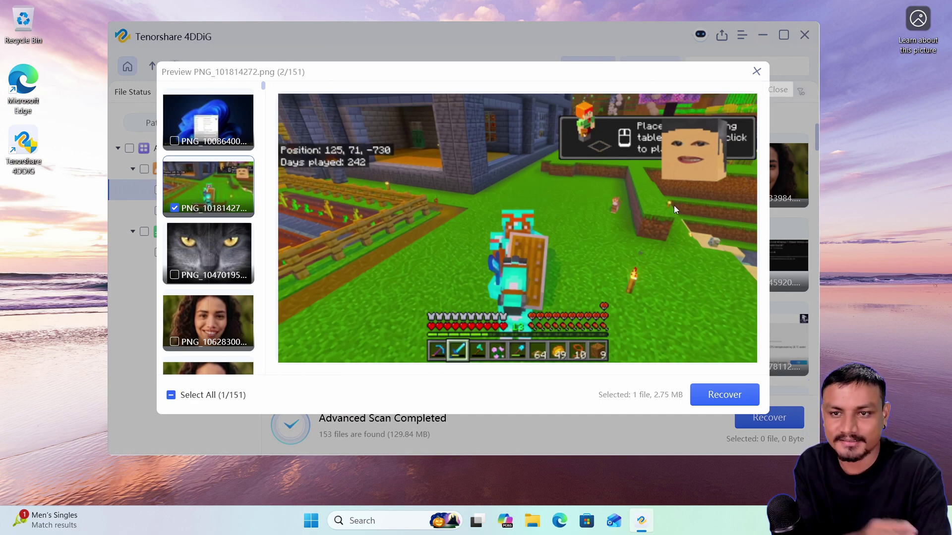
Step: Close the preview, test individual thumbnail ticks, then select all 153 files (129.84 MB) for recovery
{"action": "key", "text": "Escape"}
{"action": "scroll", "coordinate": [461, 215], "scroll_direction": "down", "scroll_amount": 3}
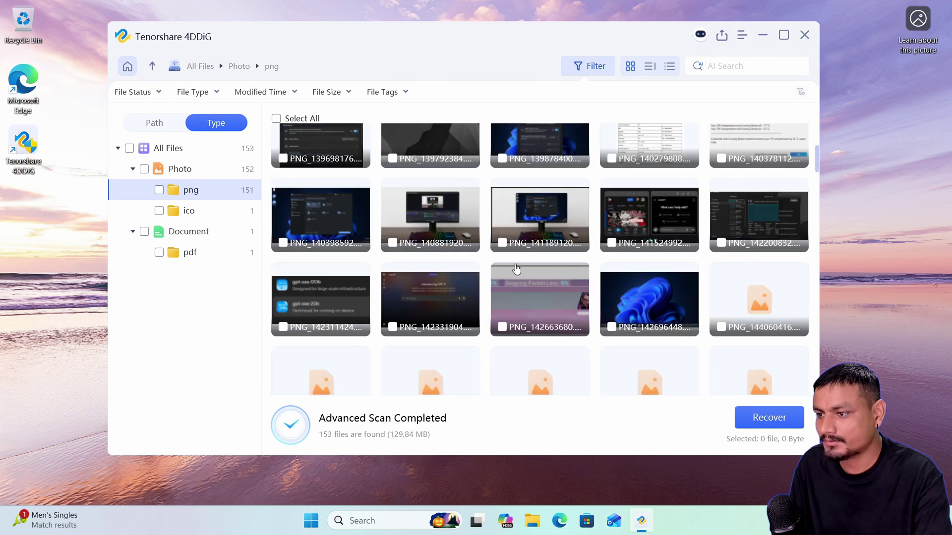
{"action": "scroll", "coordinate": [496, 248], "scroll_direction": "up", "scroll_amount": 3}
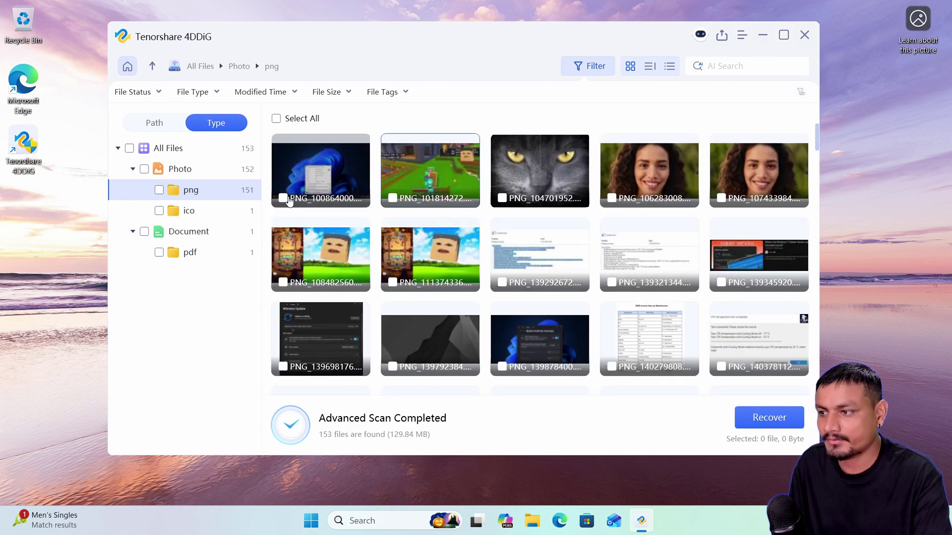
{"action": "left_click", "coordinate": [129, 149]}
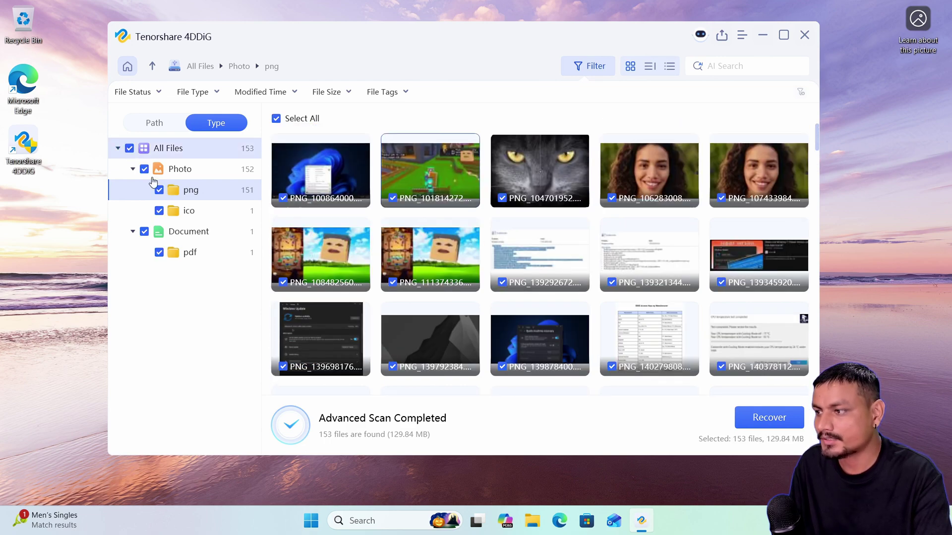
{"action": "left_click", "coordinate": [130, 149]}
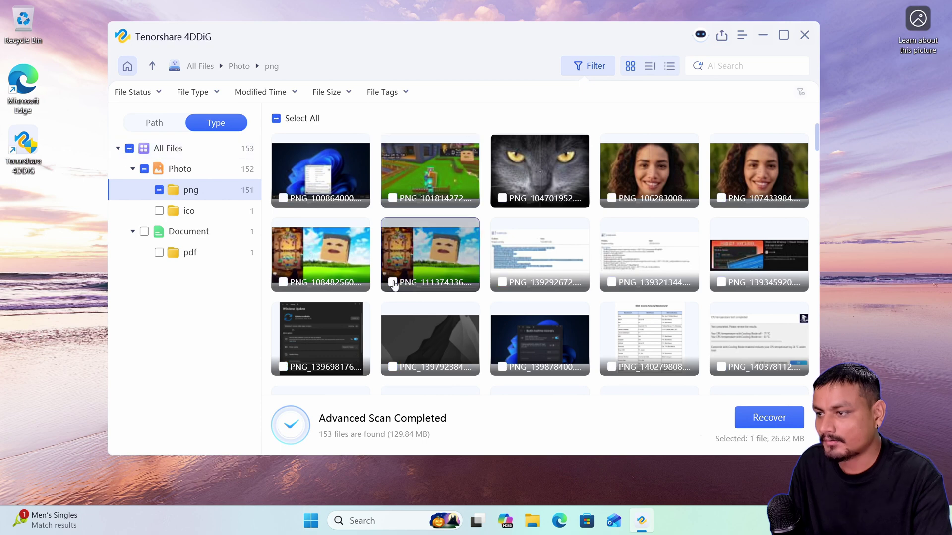
{"action": "left_click", "coordinate": [393, 198]}
{"action": "left_click", "coordinate": [393, 282]}
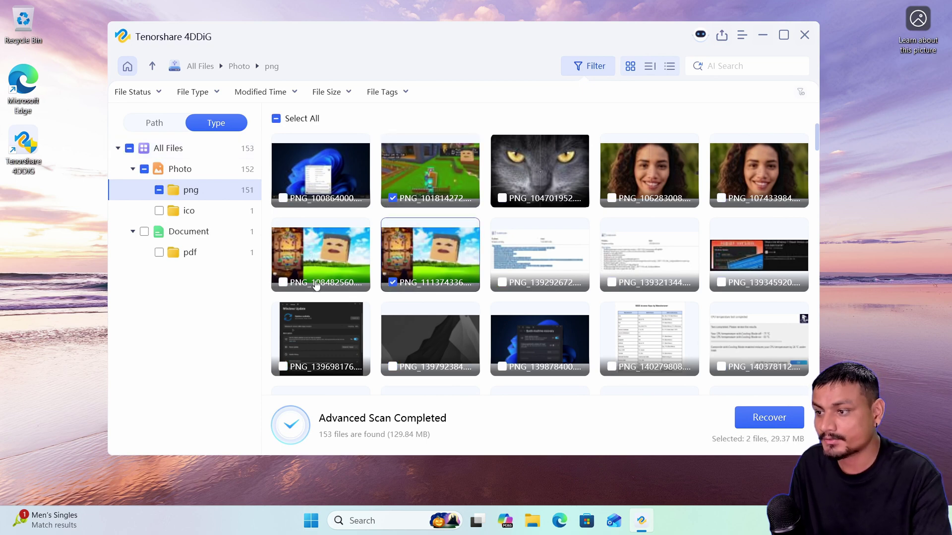
{"action": "left_click", "coordinate": [282, 282]}
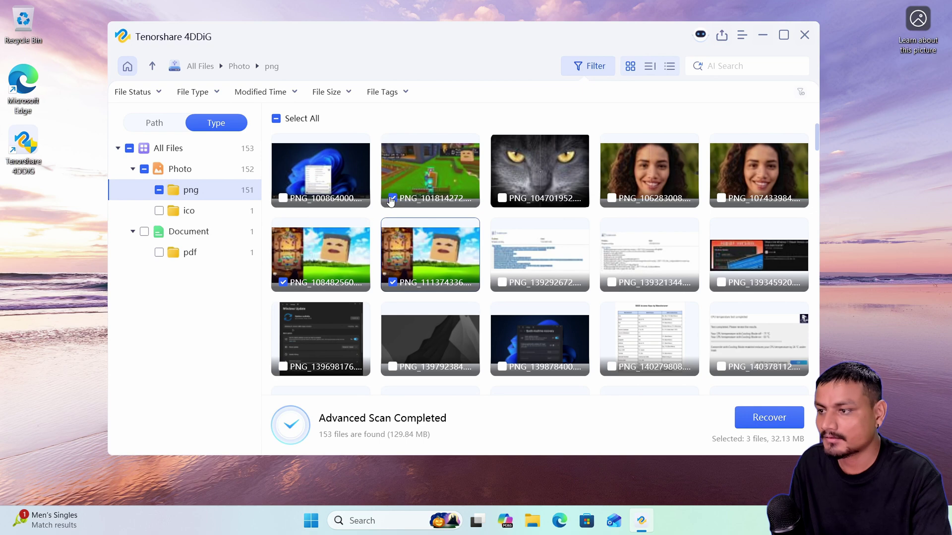
{"action": "left_click", "coordinate": [283, 282]}
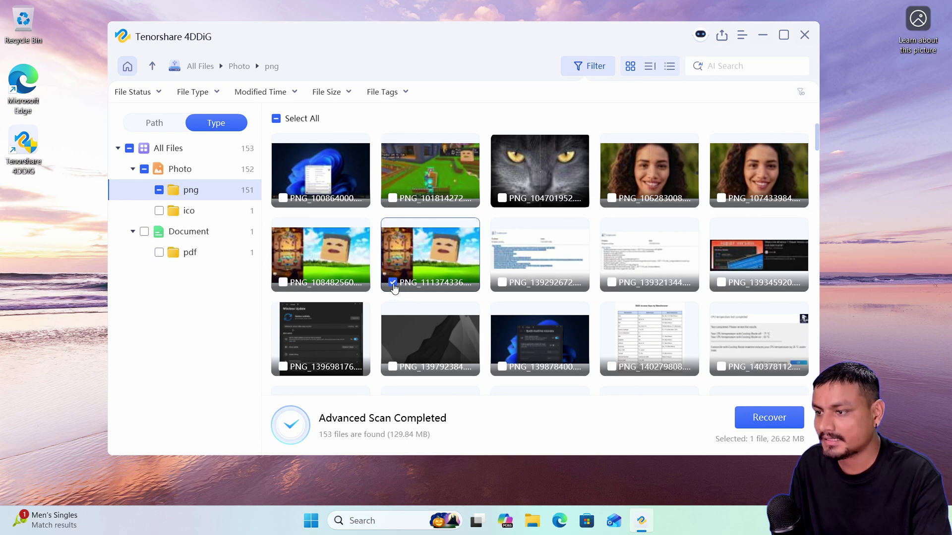
{"action": "left_click", "coordinate": [392, 282]}
{"action": "left_click", "coordinate": [128, 149]}
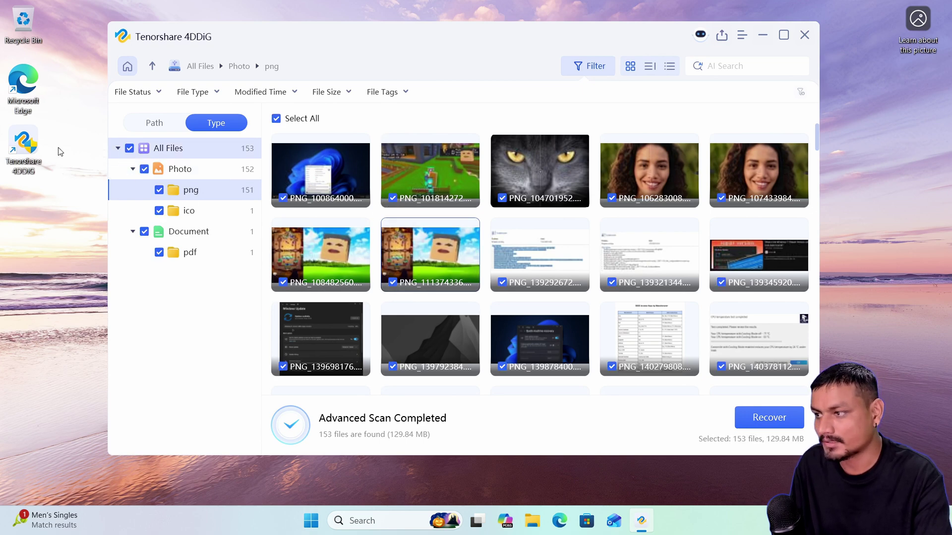
{"action": "left_click", "coordinate": [785, 427]}
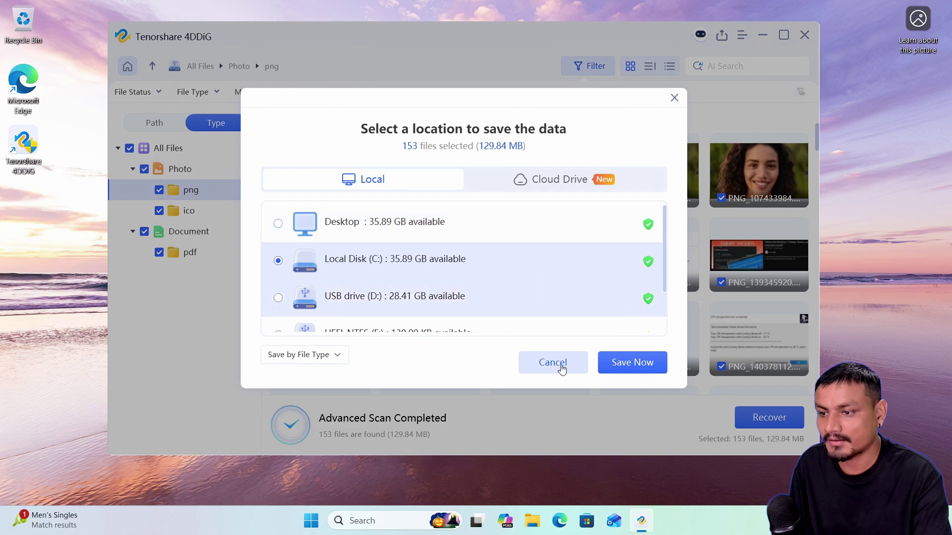
Step: Save the recovered files to Local Disk (C:) using Recover Only, without repair
{"action": "left_click", "coordinate": [632, 367]}
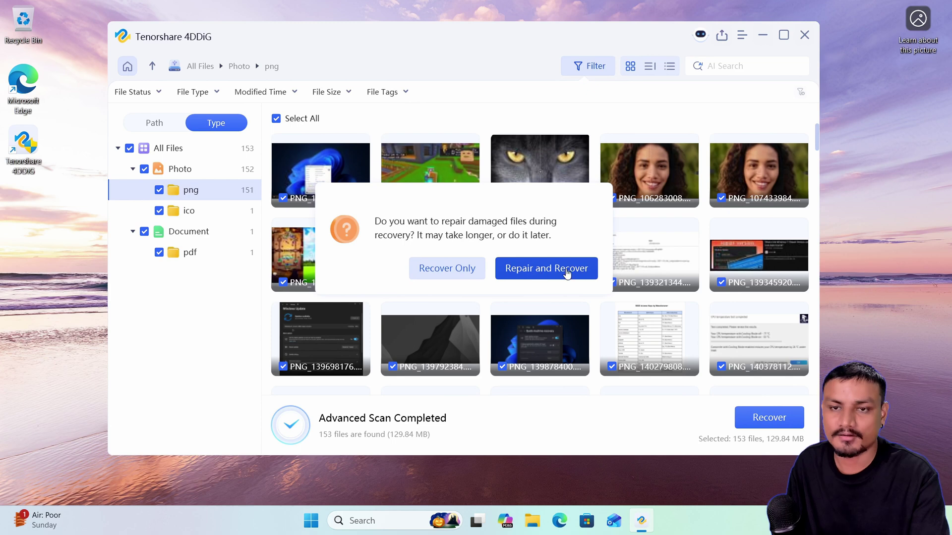
{"action": "left_click", "coordinate": [457, 276]}
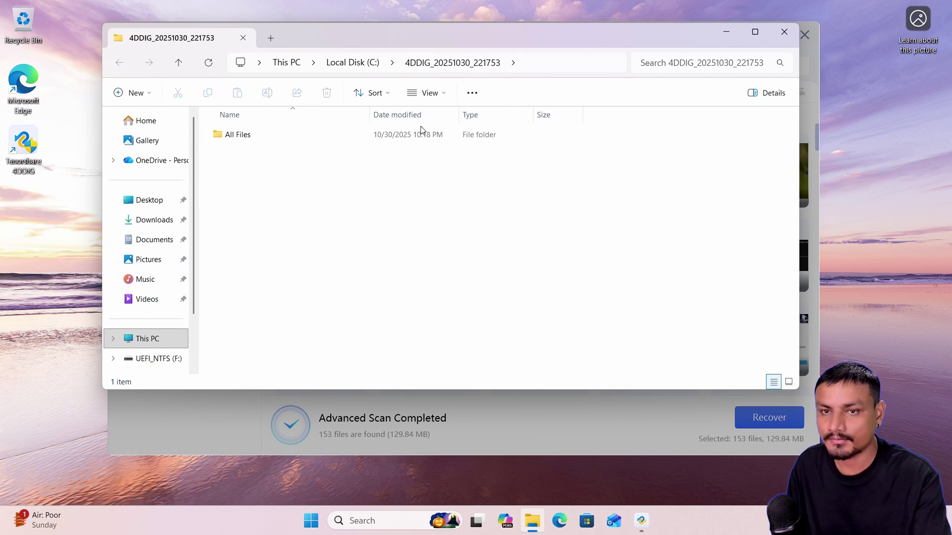
Step: Check the recovered images in All Files > Photo > png, then select the PDF in Document > pdf
{"action": "double_click", "coordinate": [265, 141]}
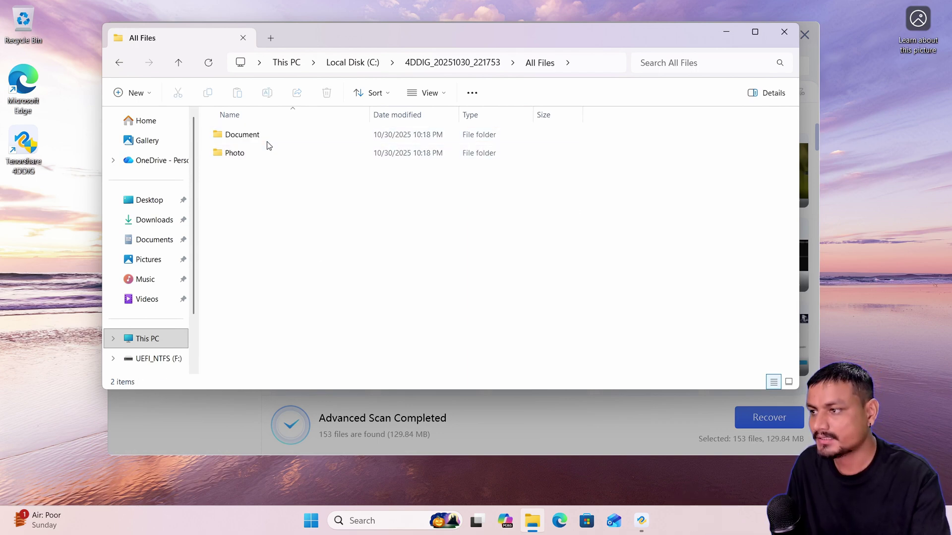
{"action": "double_click", "coordinate": [237, 154]}
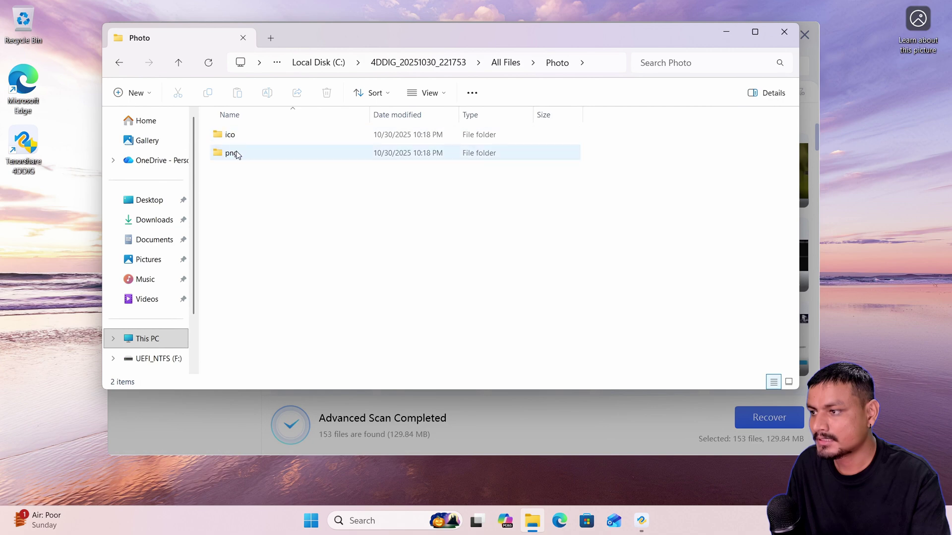
{"action": "double_click", "coordinate": [237, 154]}
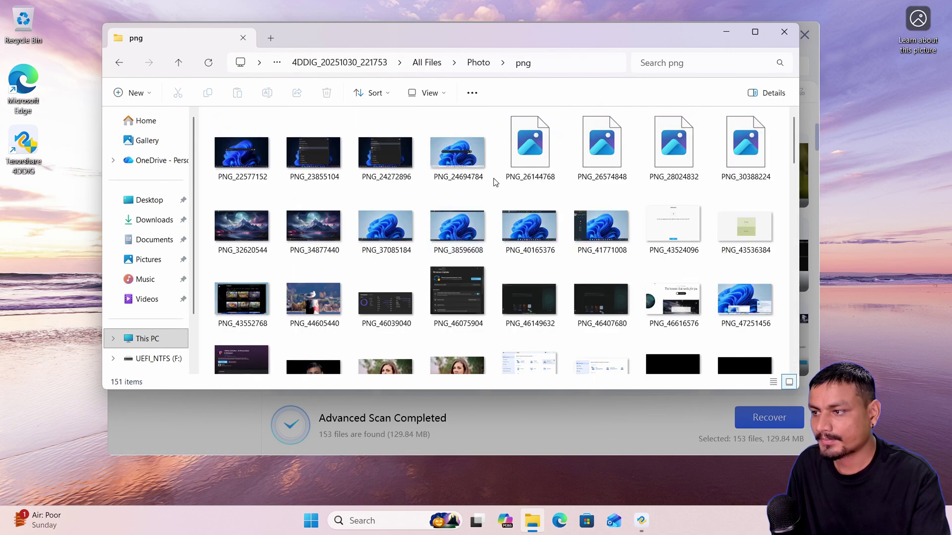
{"action": "left_click", "coordinate": [122, 65]}
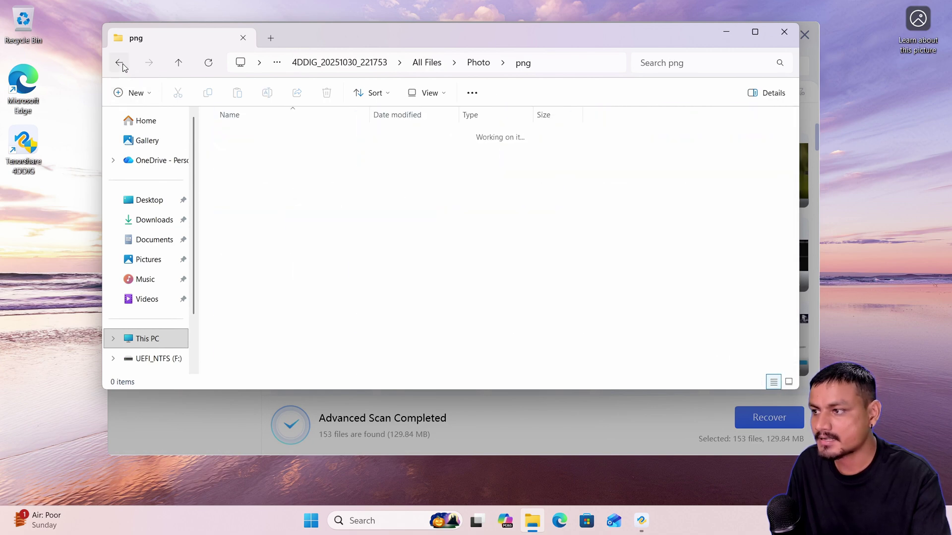
{"action": "key", "text": "alt+Left"}
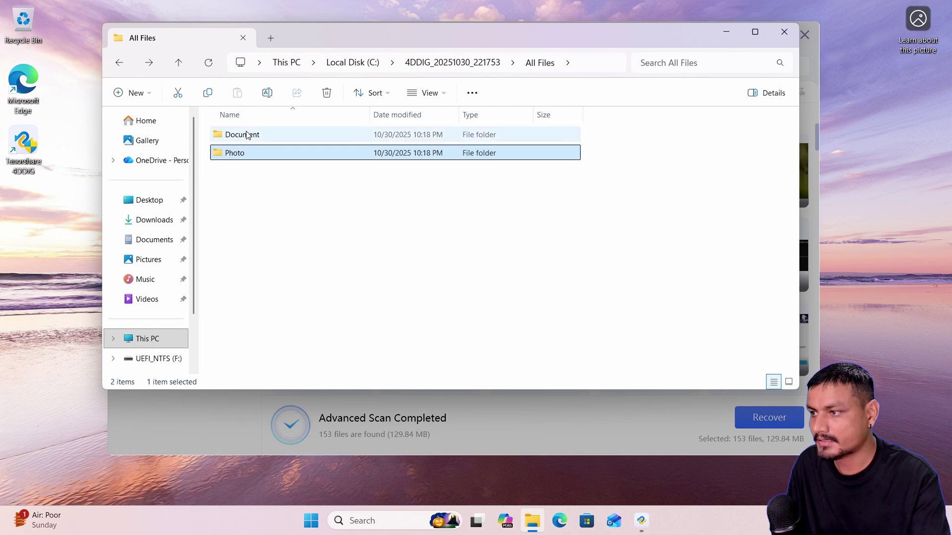
{"action": "double_click", "coordinate": [248, 135]}
{"action": "double_click", "coordinate": [263, 138]}
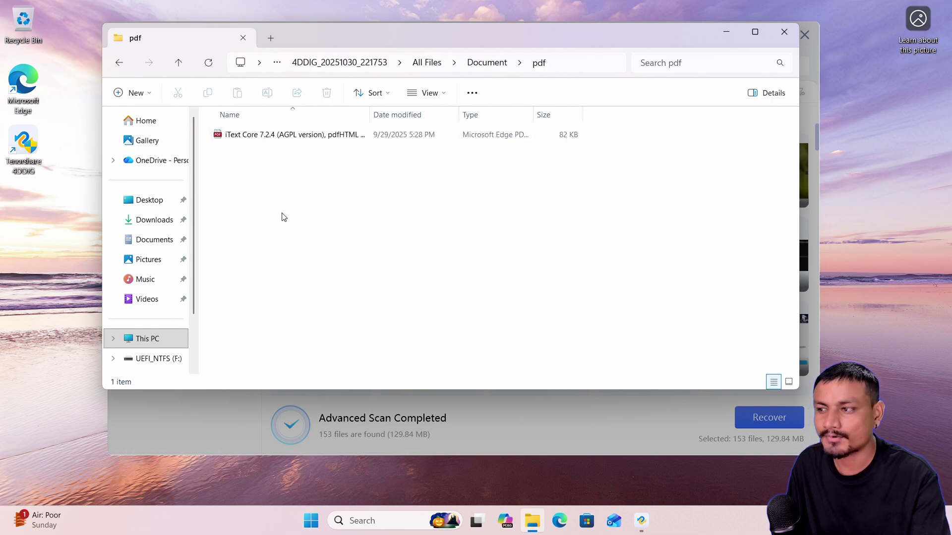
{"action": "left_click", "coordinate": [281, 136]}
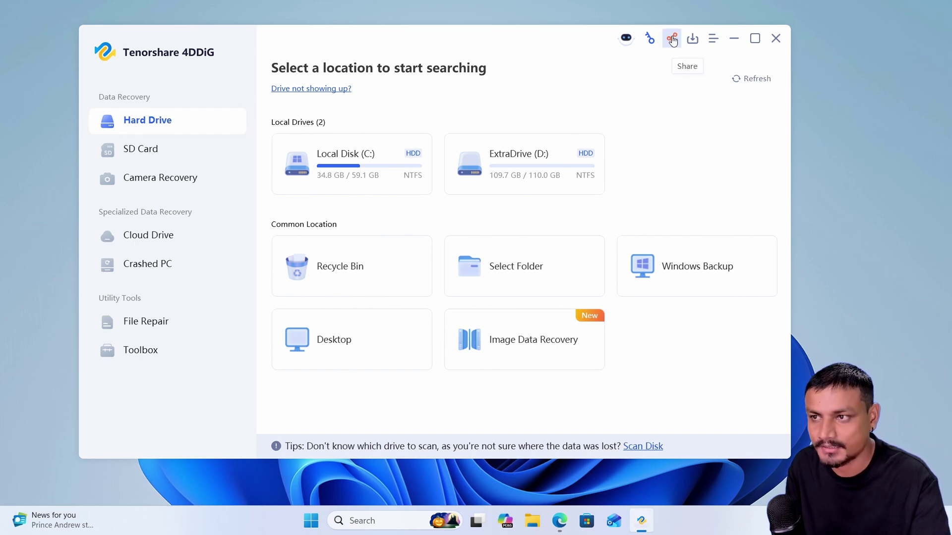
Step: Show 4DDiG's Facebook/Twitter share offer for an extra 1.5 GB of free recovery
{"action": "left_click", "coordinate": [672, 39]}
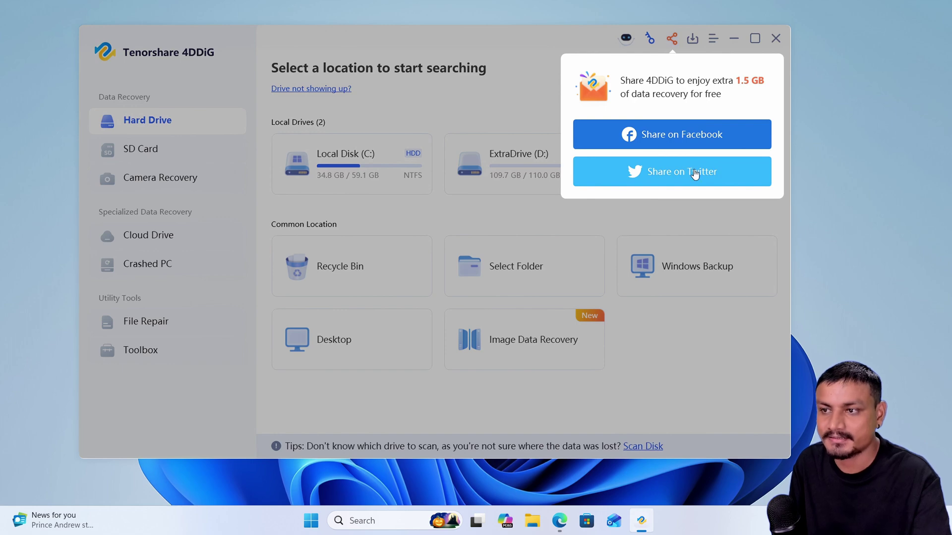